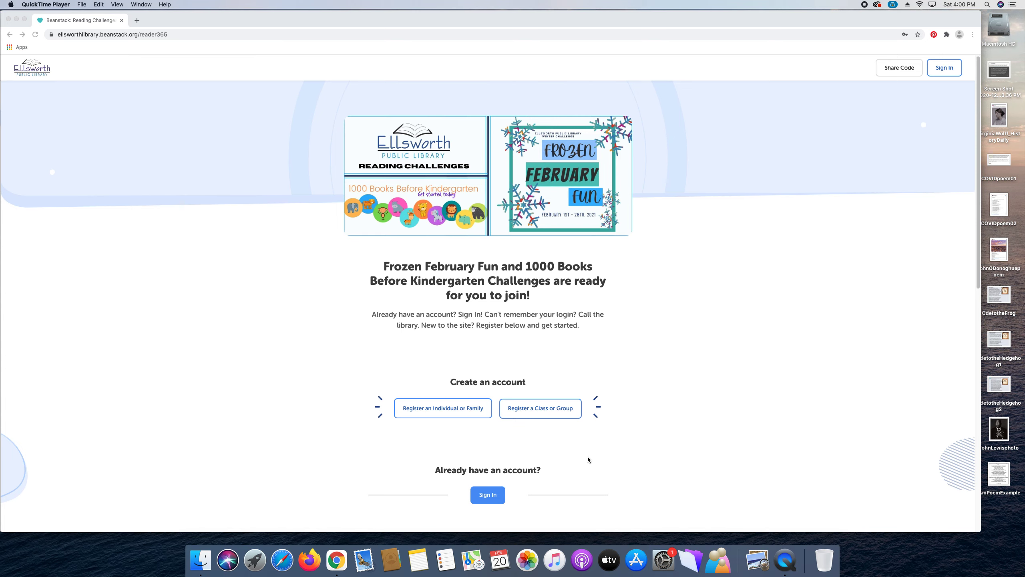
Scroll the Ellsworth Public Library Beanstack landing page down to the Sign In button.
scroll(588, 457, down, 2)
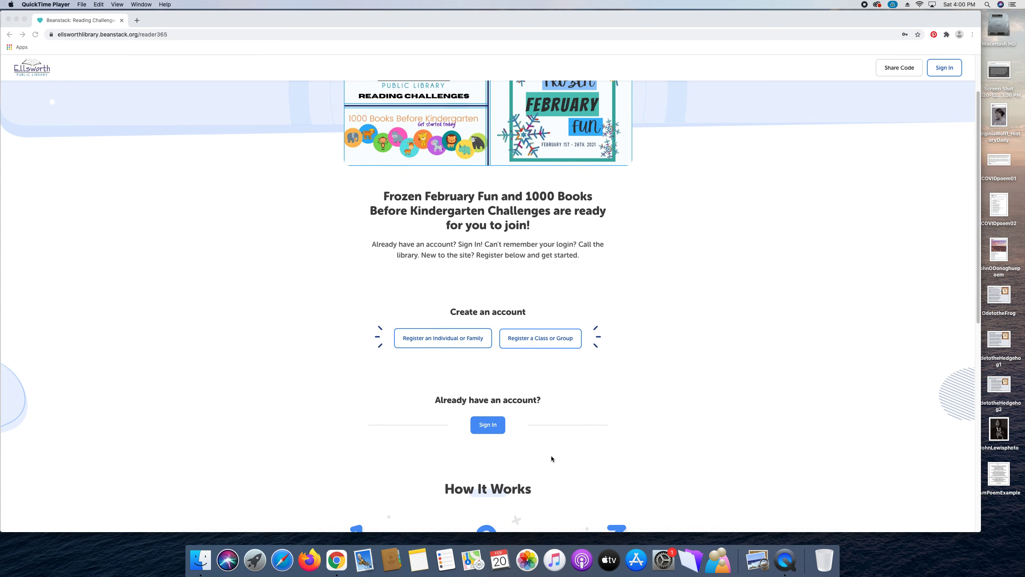
Open the sign-in form and replace the autofilled username with the tutorial account's username.
click(491, 426)
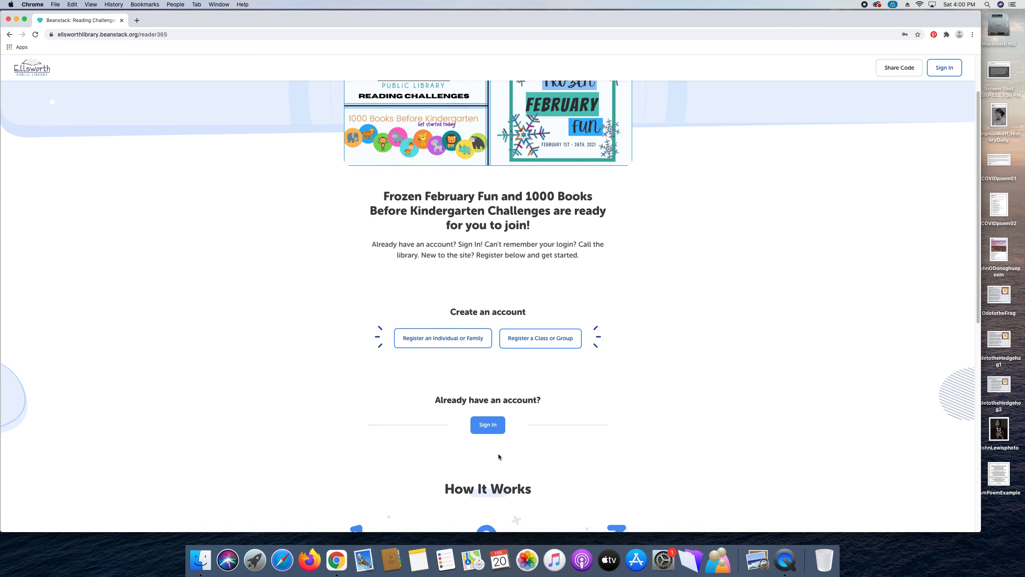
click(489, 432)
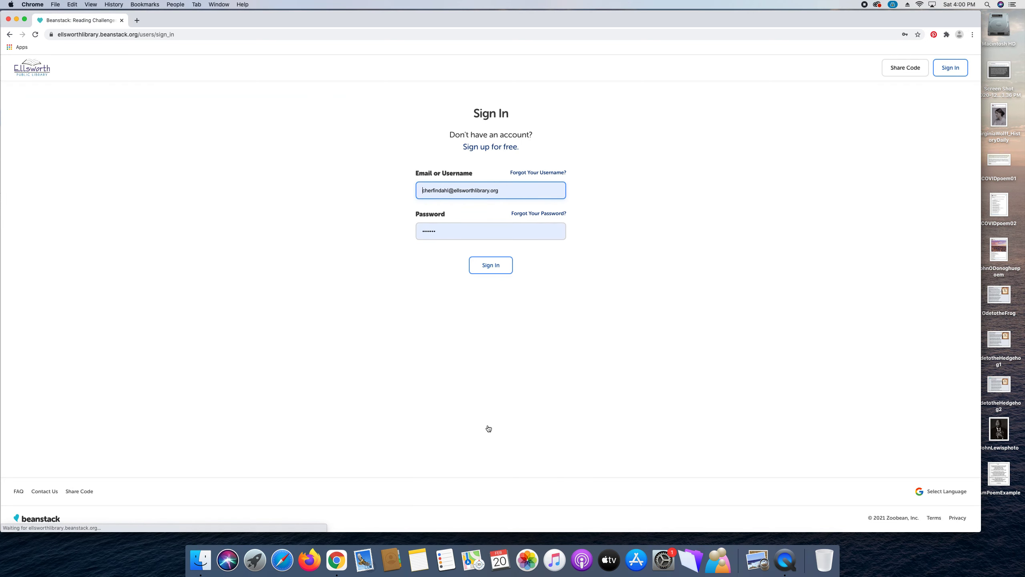
click(501, 196)
drag(518, 191, 415, 190)
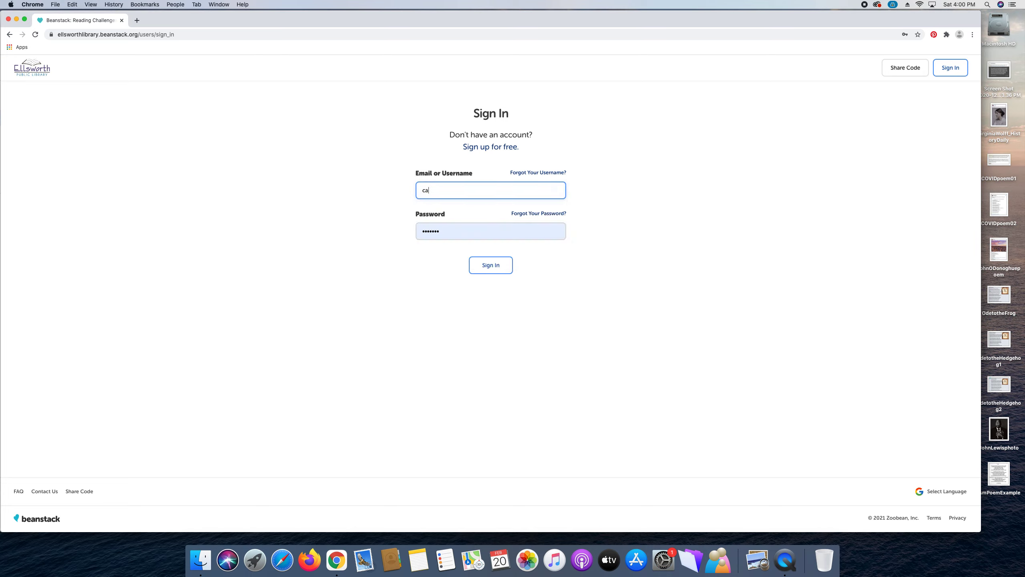
drag(452, 194, 409, 193)
text(Adult Tur)
text(orial)
Replace the autofilled password with the account password and sign in.
click(441, 233)
drag(441, 234, 418, 233)
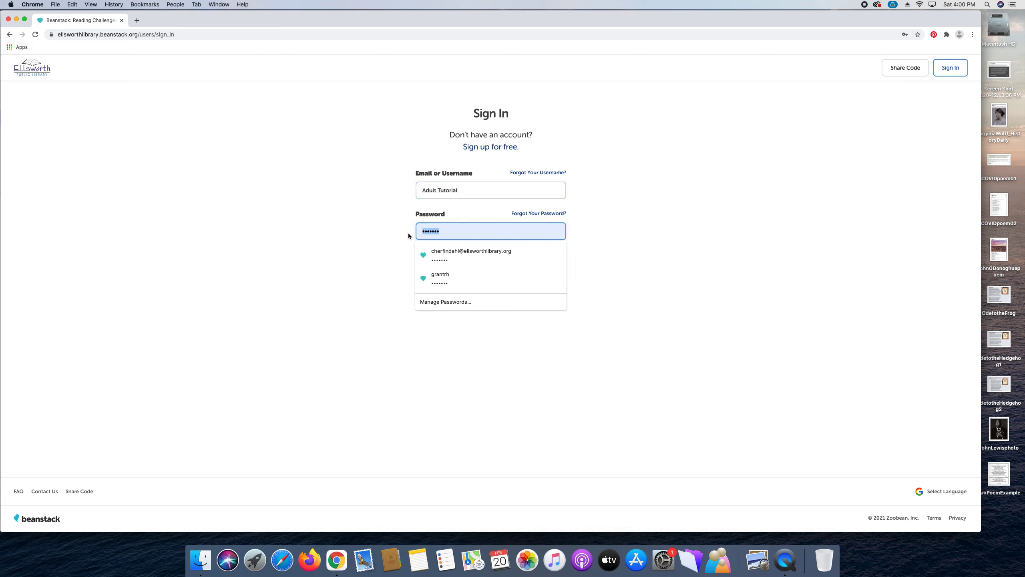
text(••••••)
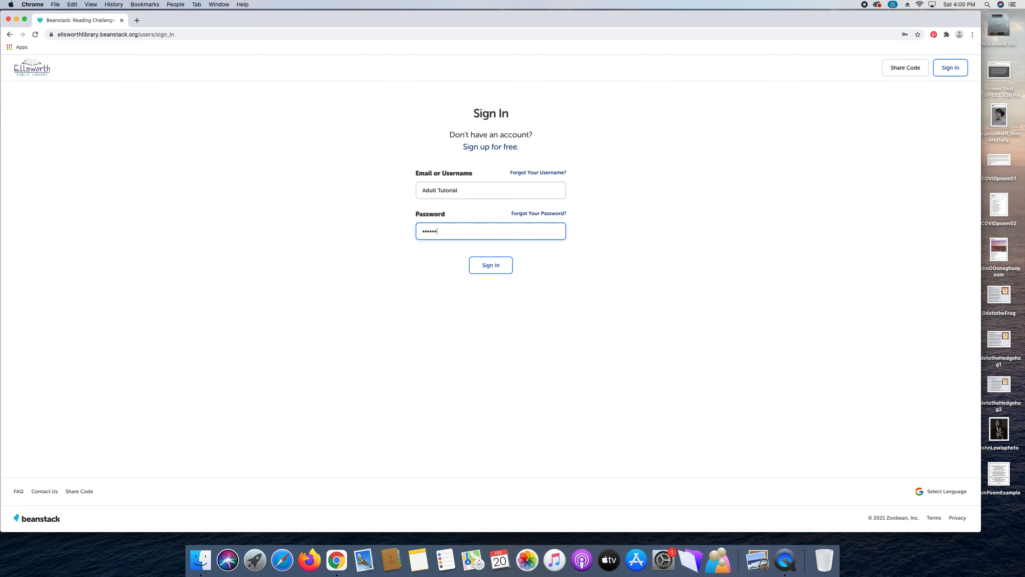
text(•••••••)
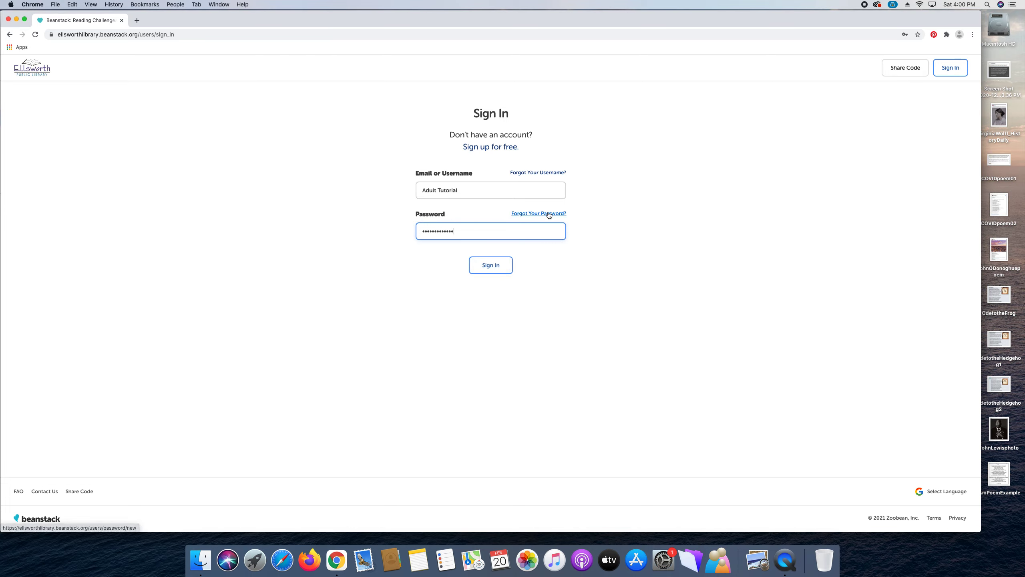
click(495, 270)
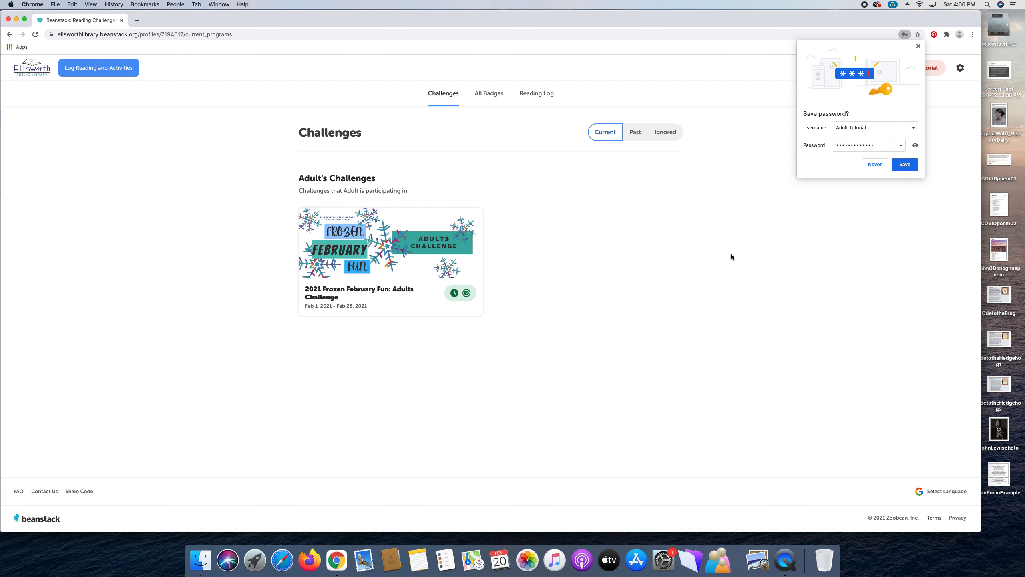
Decline Chrome's offer to save the password, then check the account's reader list.
click(875, 164)
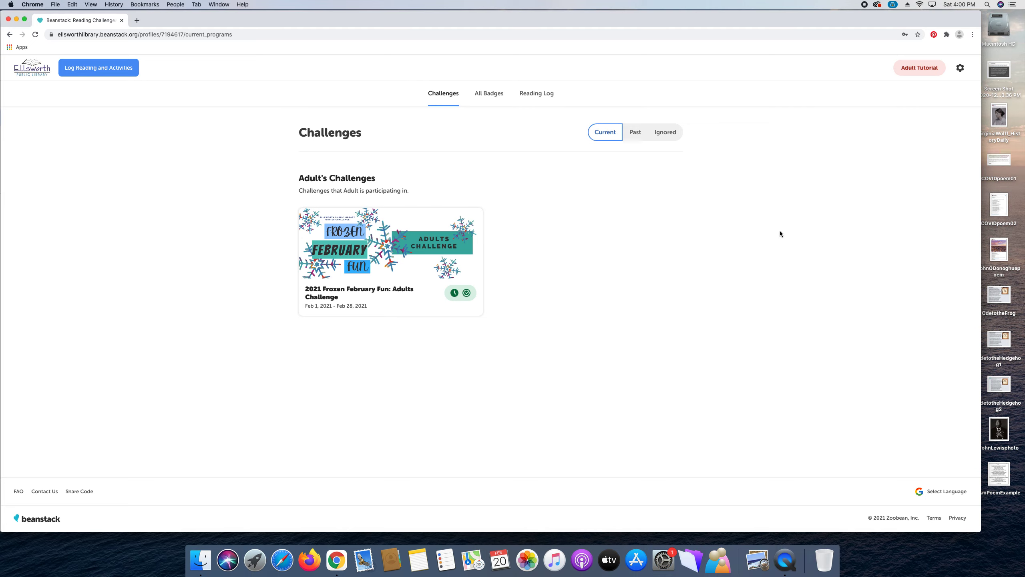
click(932, 76)
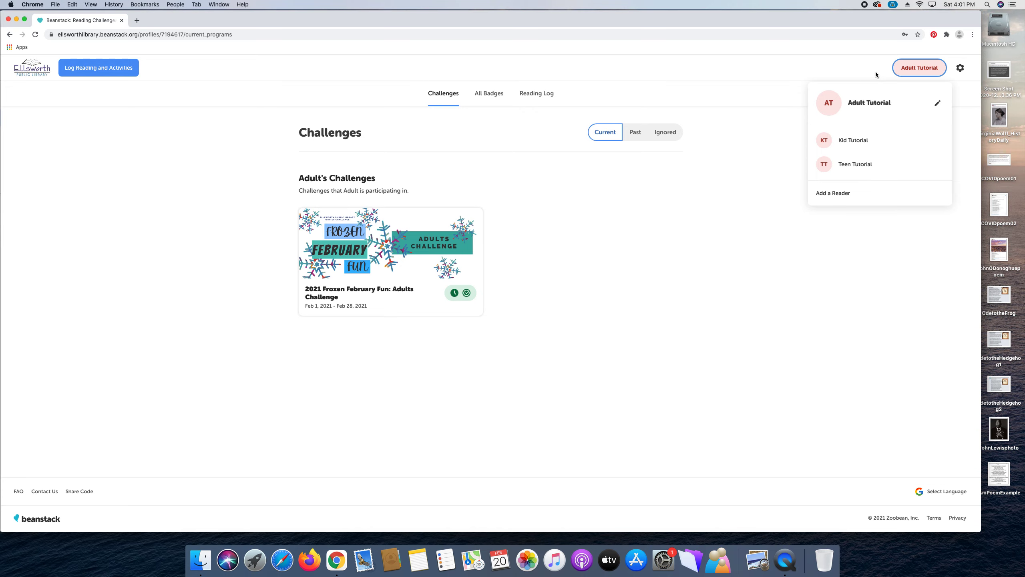
click(818, 60)
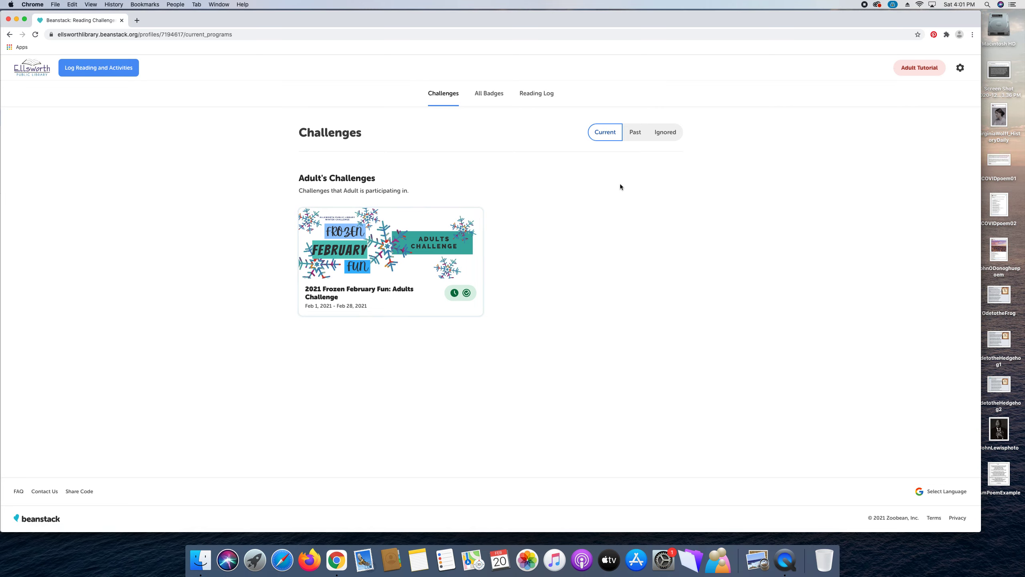
click(635, 133)
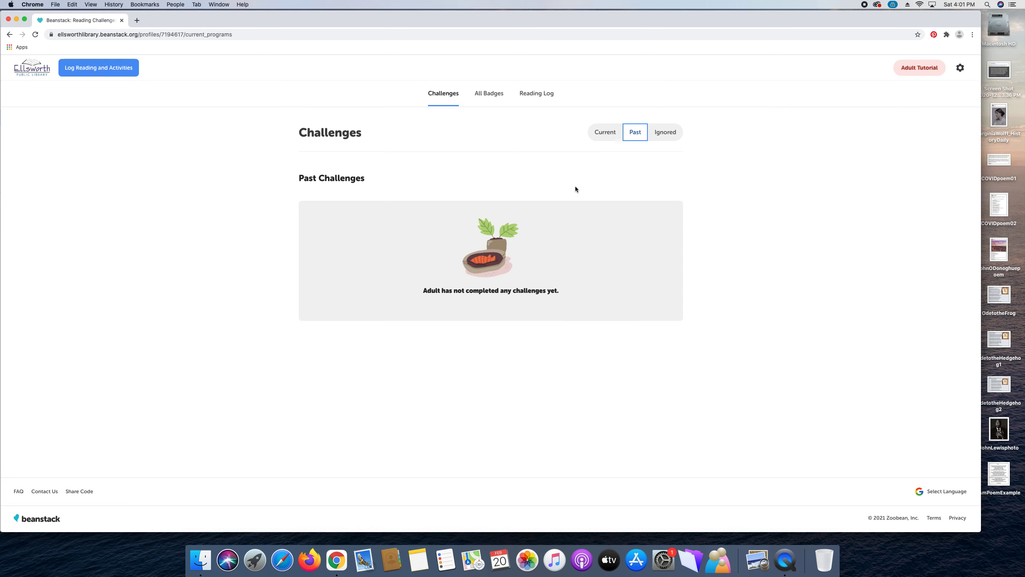
click(664, 132)
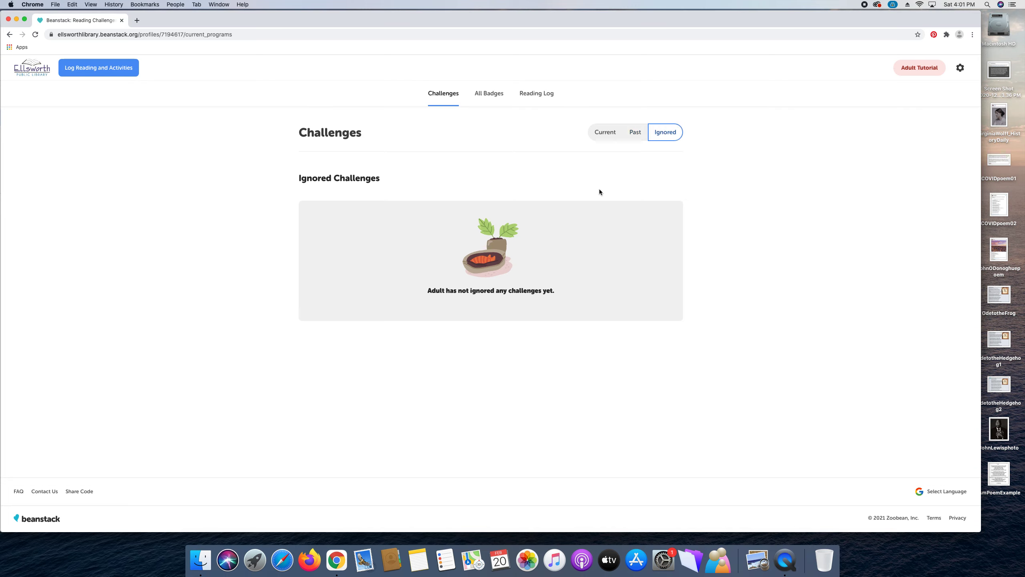
click(610, 134)
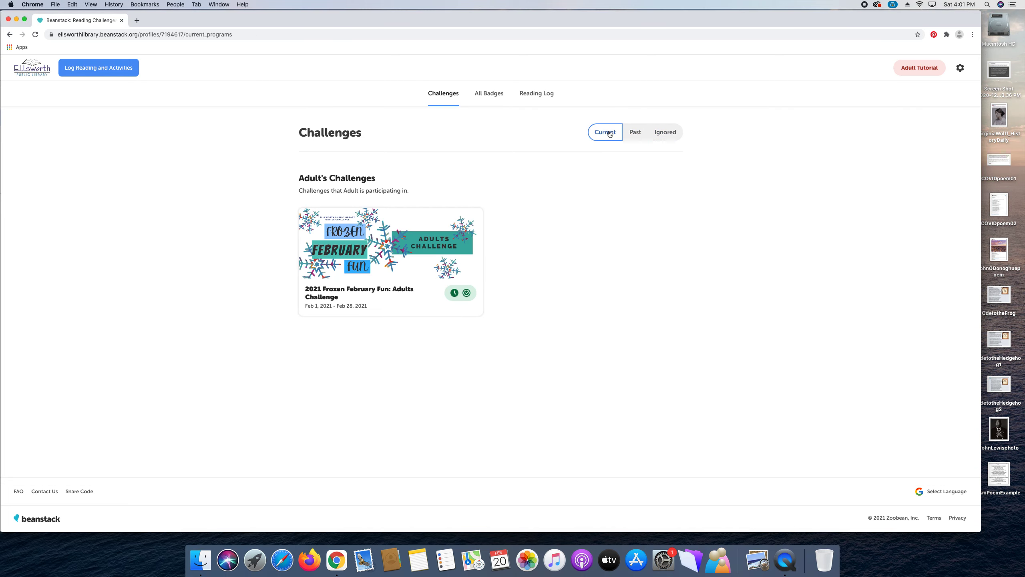
View the Adult reader's FFF Adult Registration badge, then its February 2021 reading log calendar.
click(490, 94)
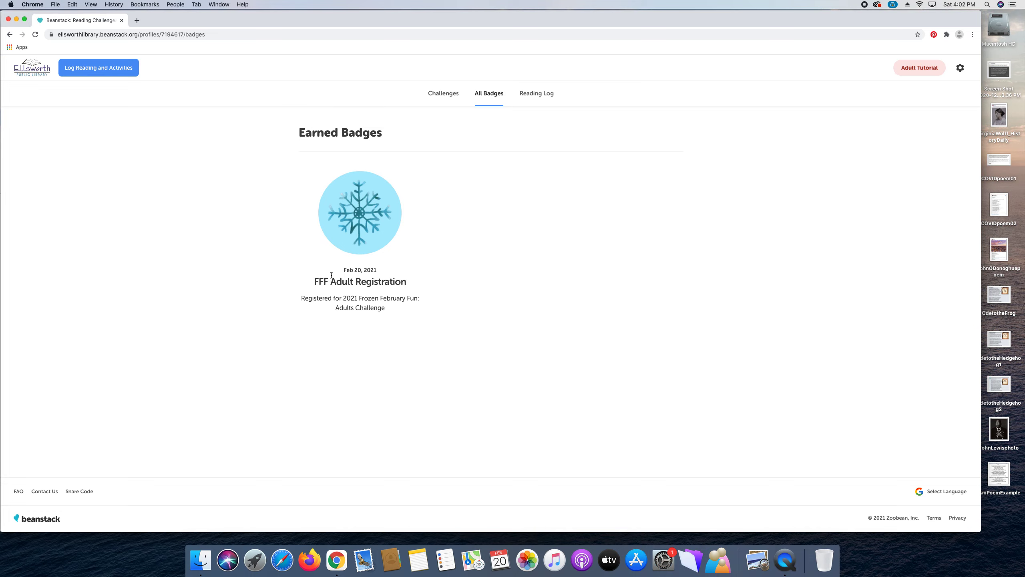
mouse_move(366, 228)
click(546, 95)
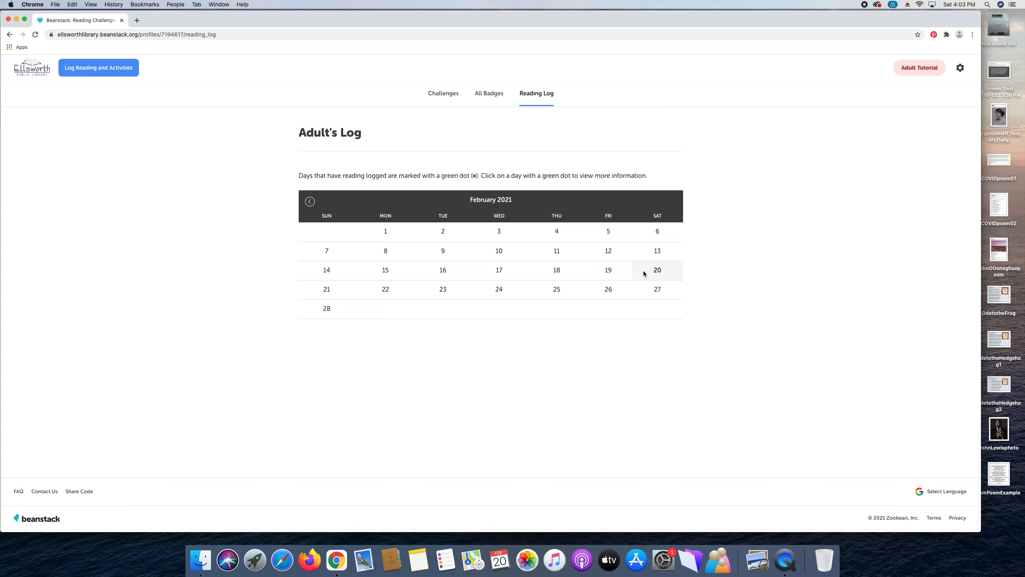
Return to the Adult's Challenges and switch the active reader to Kid Tutorial.
click(444, 93)
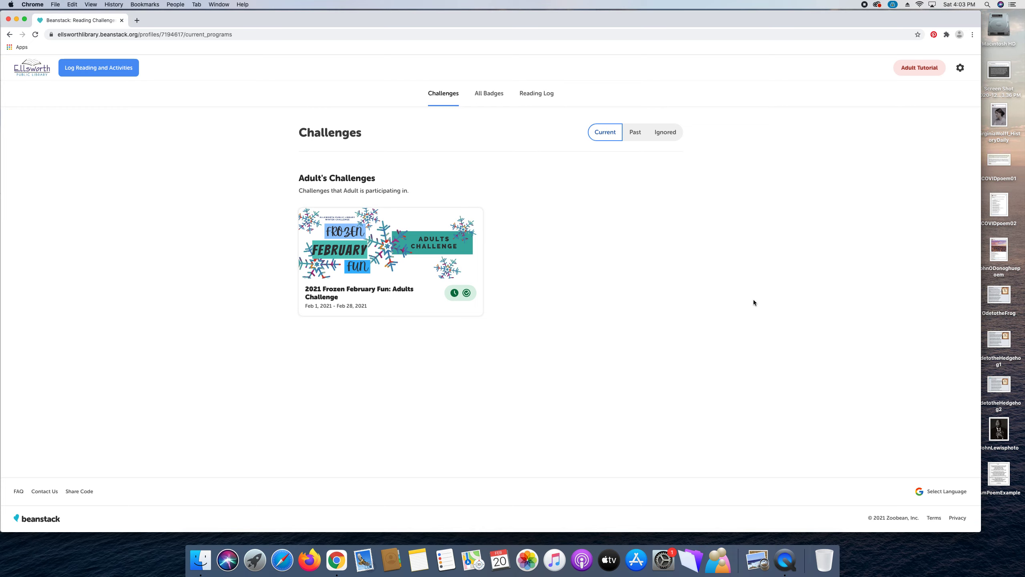
click(920, 67)
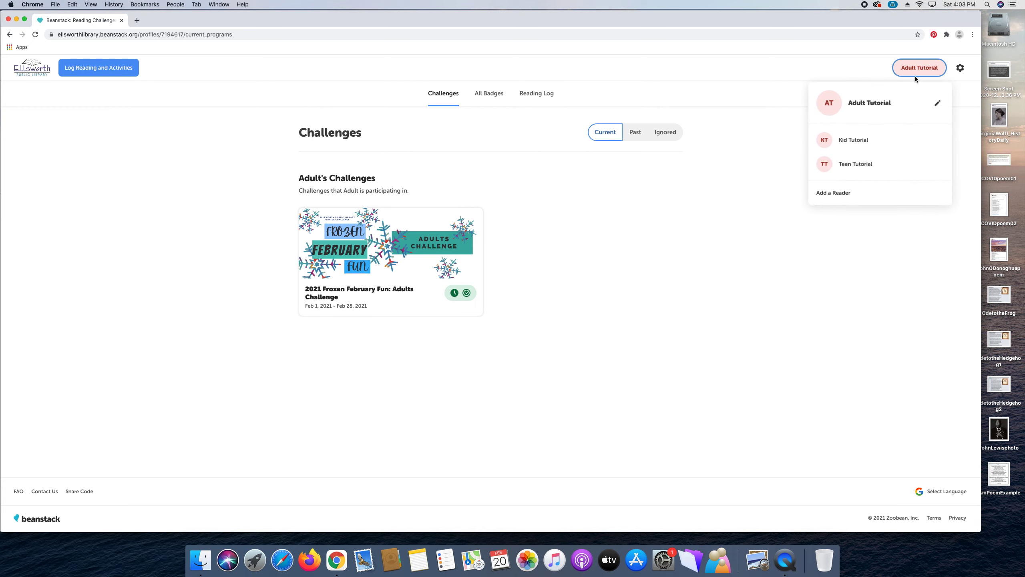
click(877, 143)
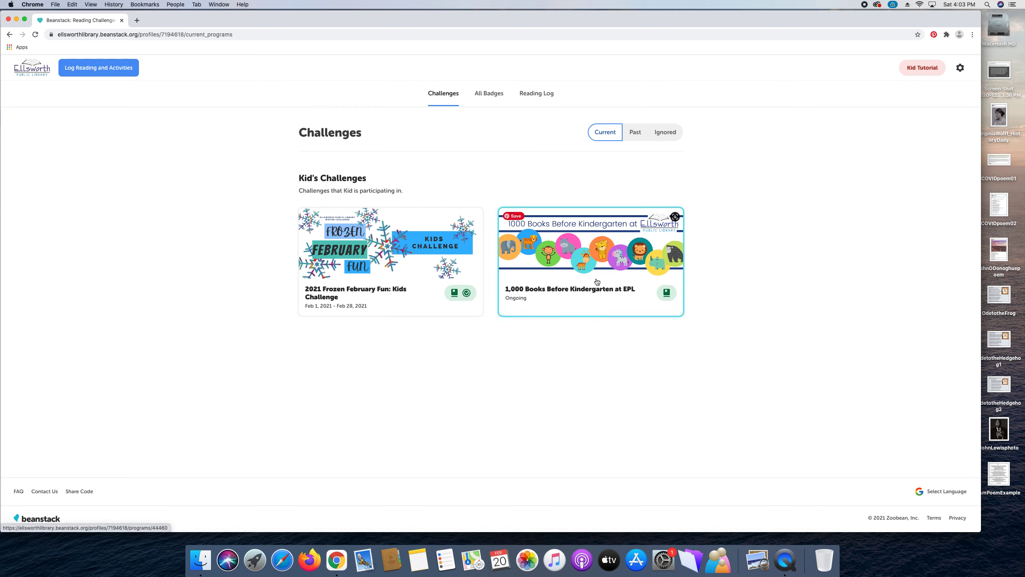
Look through the Kid reader's badges and reading log, ending on its Challenges.
click(489, 95)
click(533, 94)
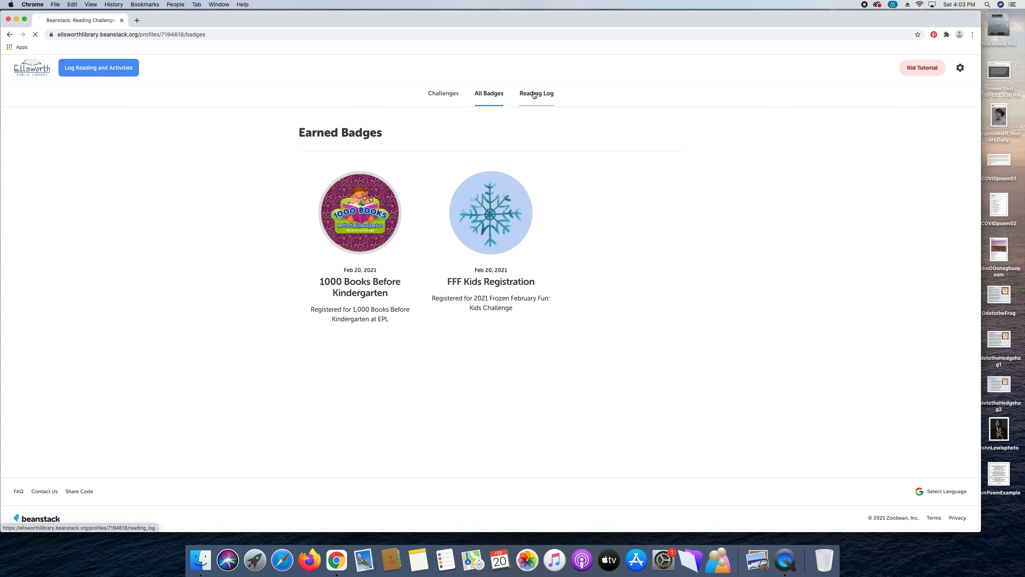
click(440, 94)
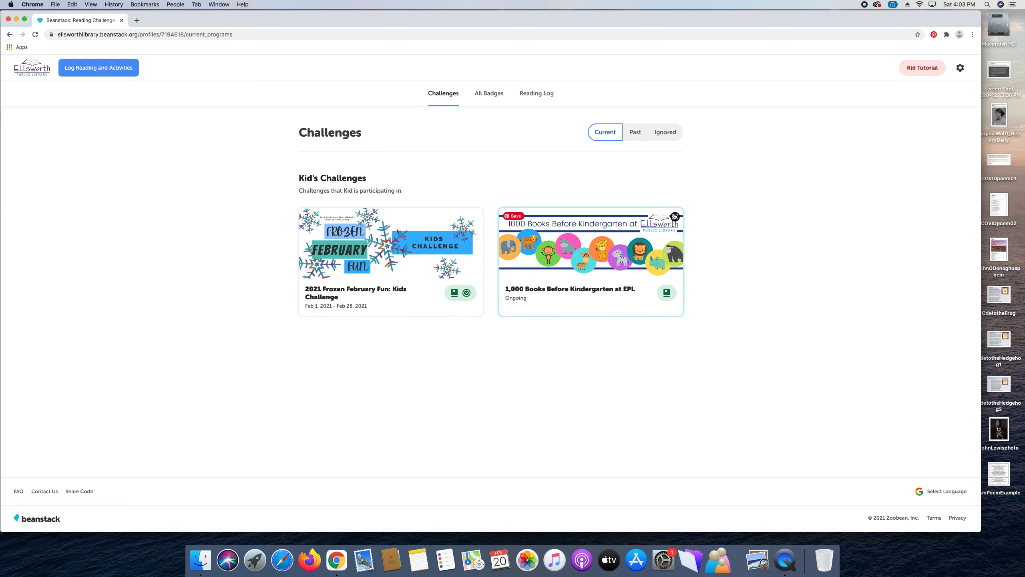
Switch to Teen Tutorial and review its FFF Teen Registration badge, reading log and Challenges.
click(919, 69)
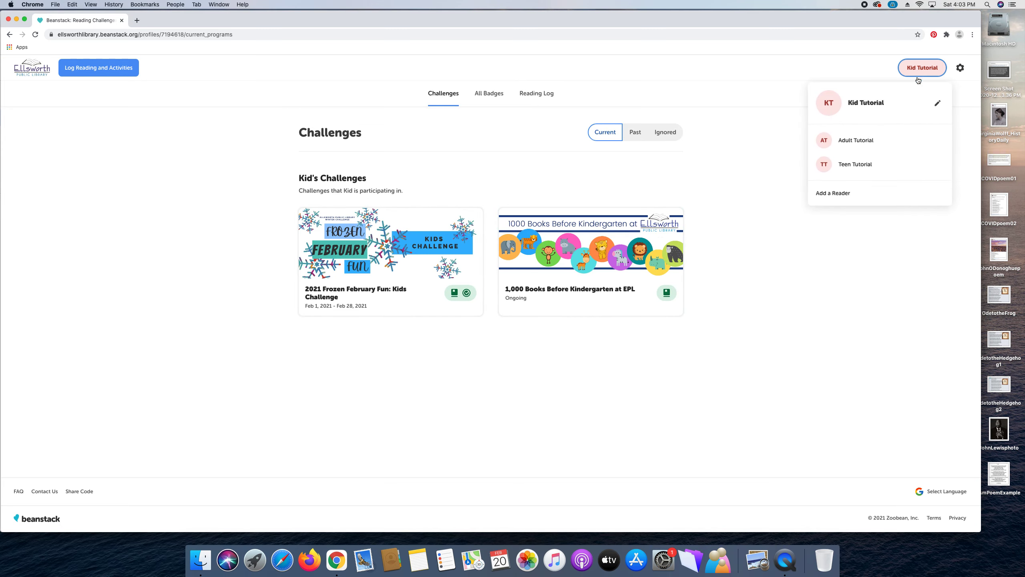
click(899, 165)
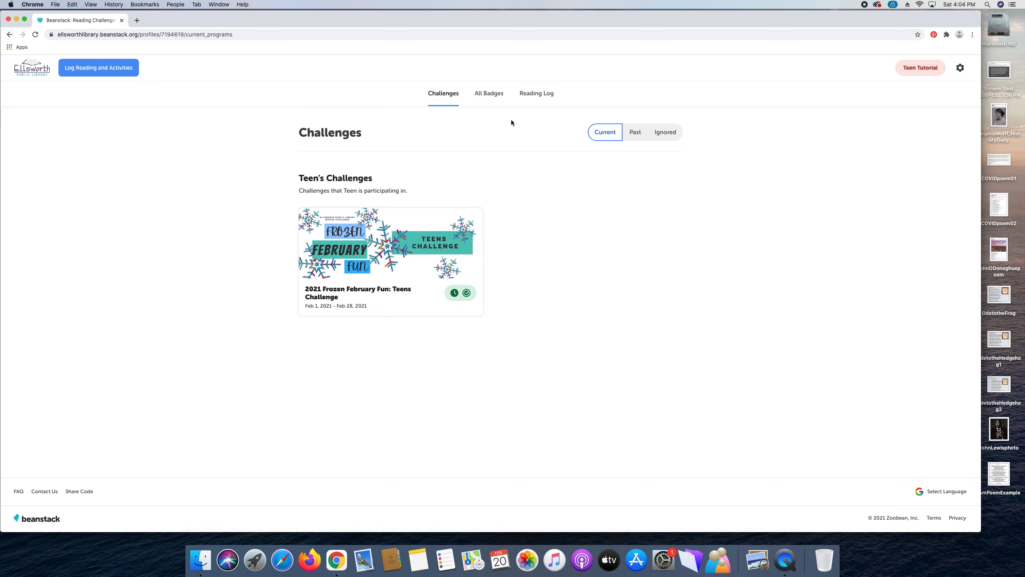
click(492, 96)
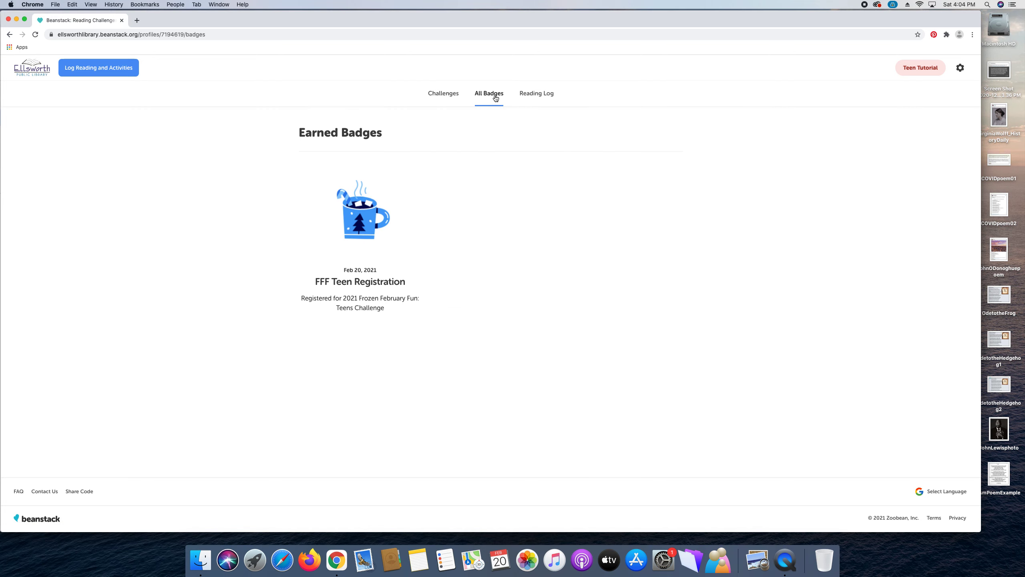
click(542, 96)
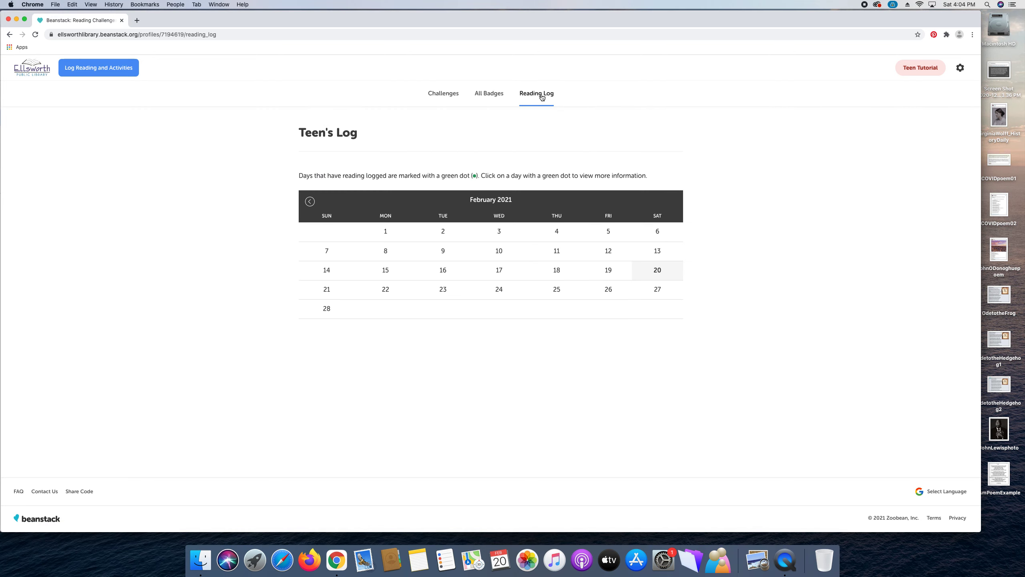
click(442, 96)
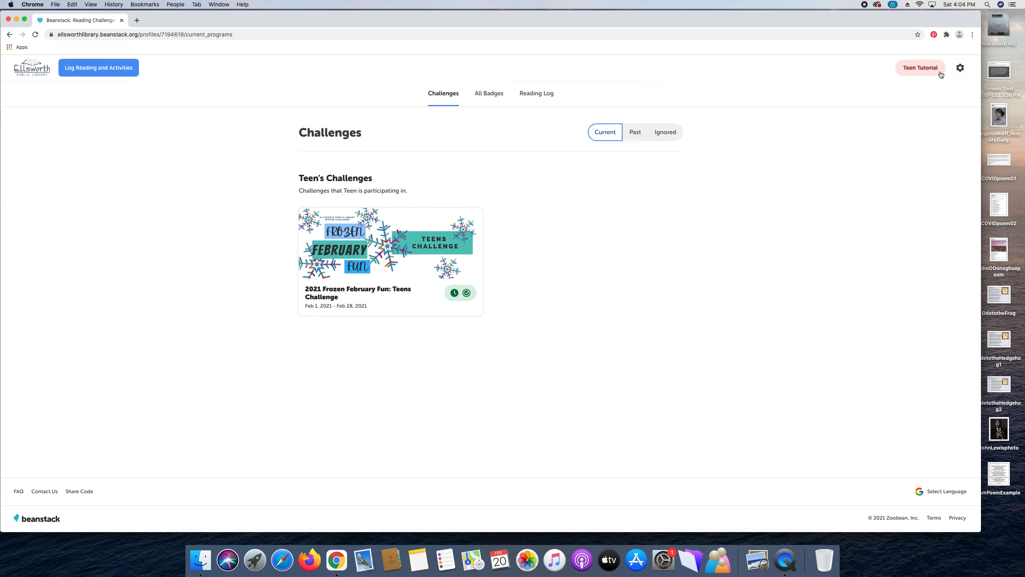
Open the gear menu offering Edit Account and Sign Out.
click(965, 69)
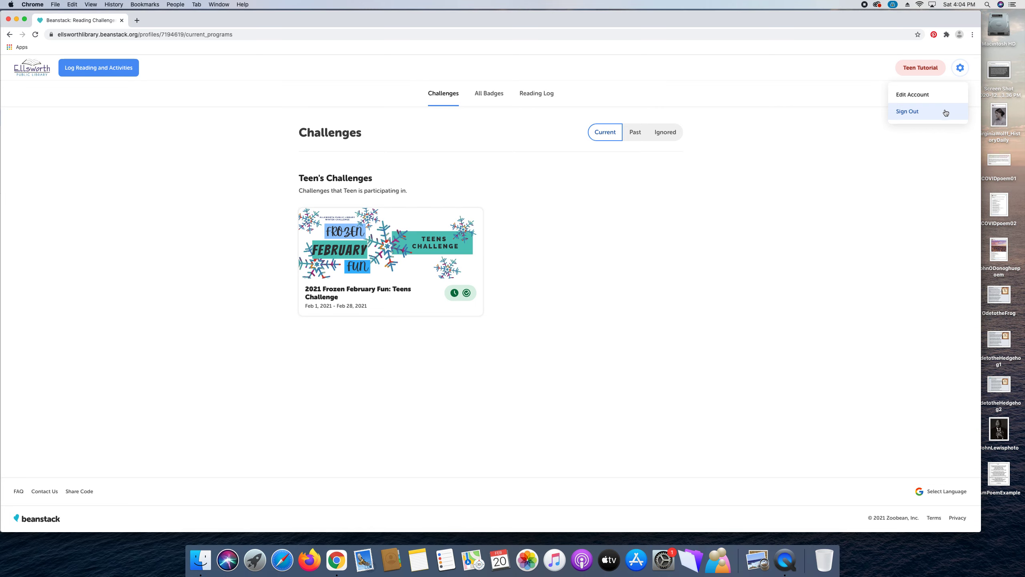